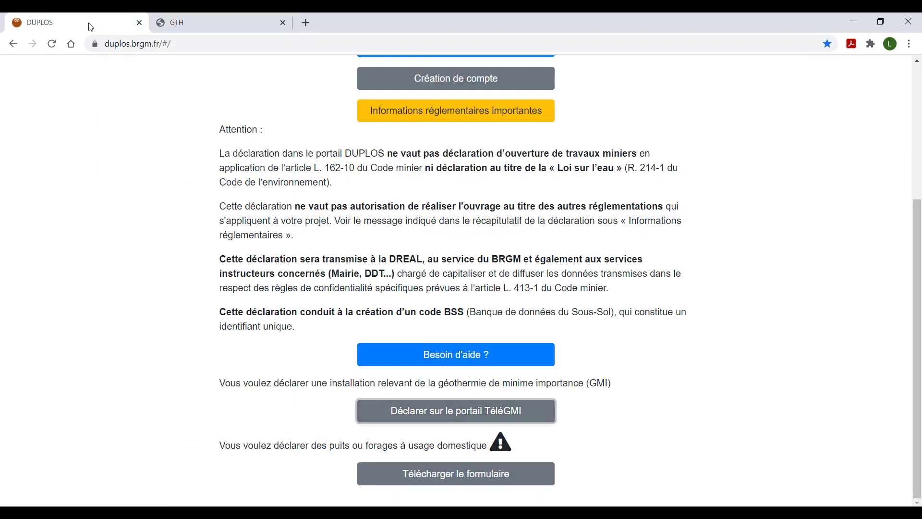
- Open the domestic-wells declaration form page in a new tab and scroll through it
click(424, 477)
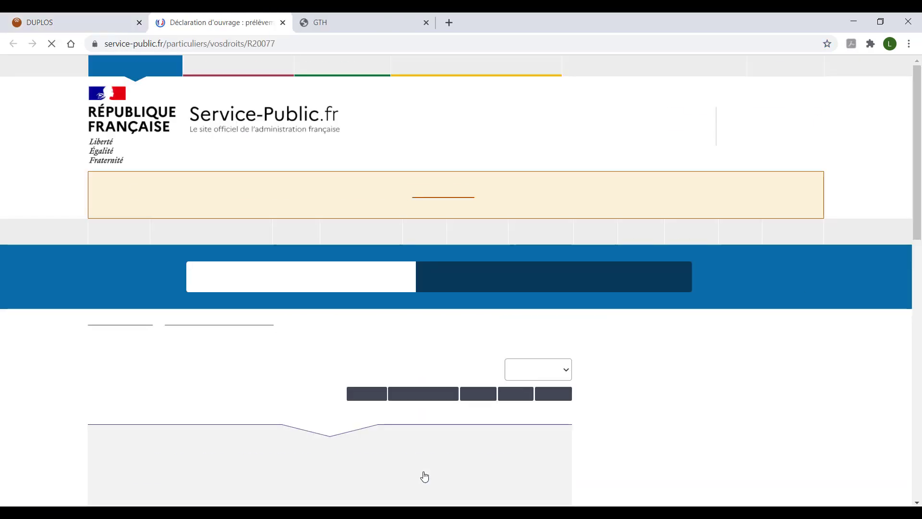
scroll(350, 247, down, 1)
scroll(350, 247, down, 5)
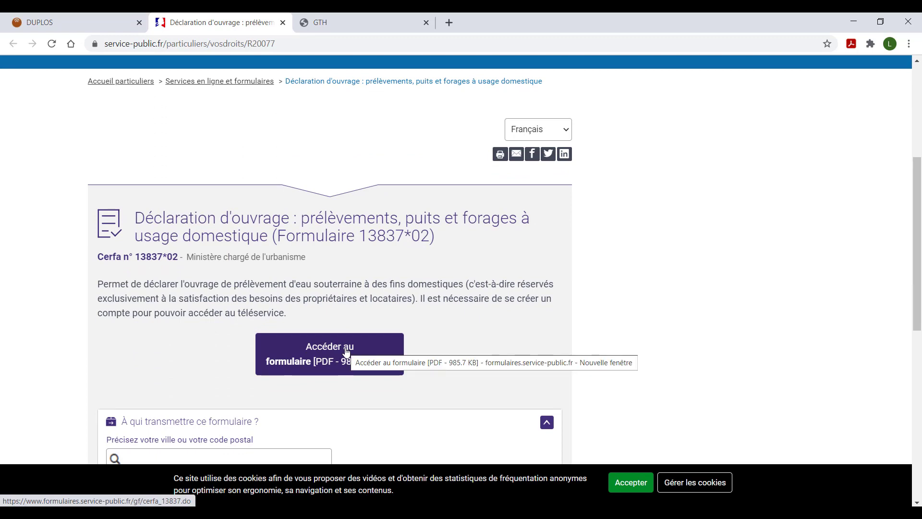
- From the DUPLOS home page, open the BRGM 'Posez votre question' help form, then return to DUPLOS
click(59, 24)
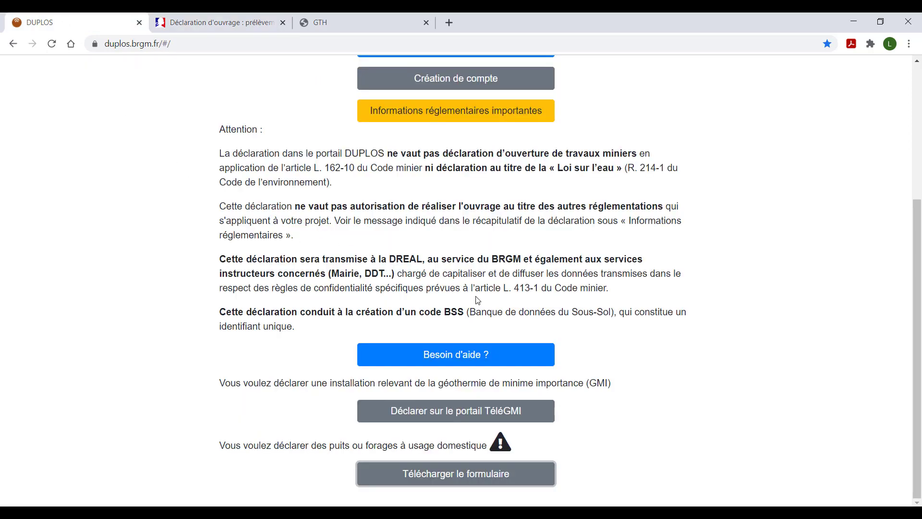
click(450, 355)
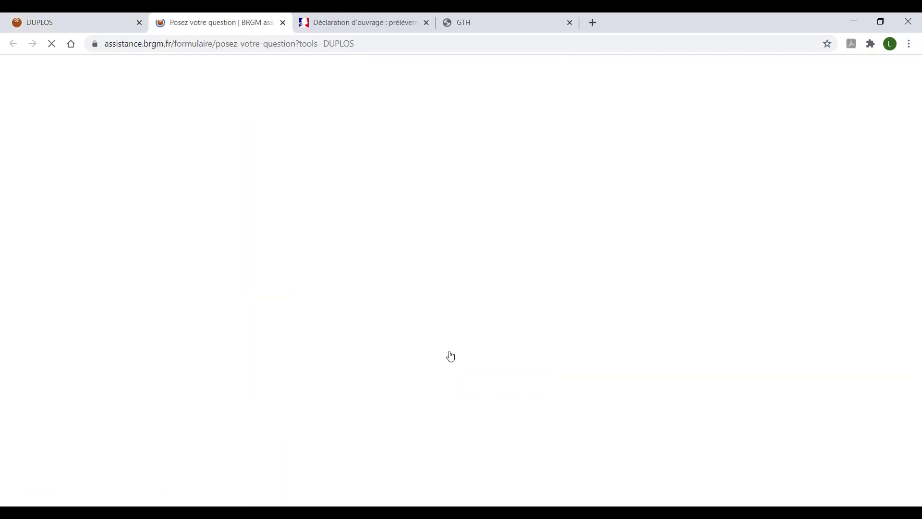
scroll(451, 352, down, 3)
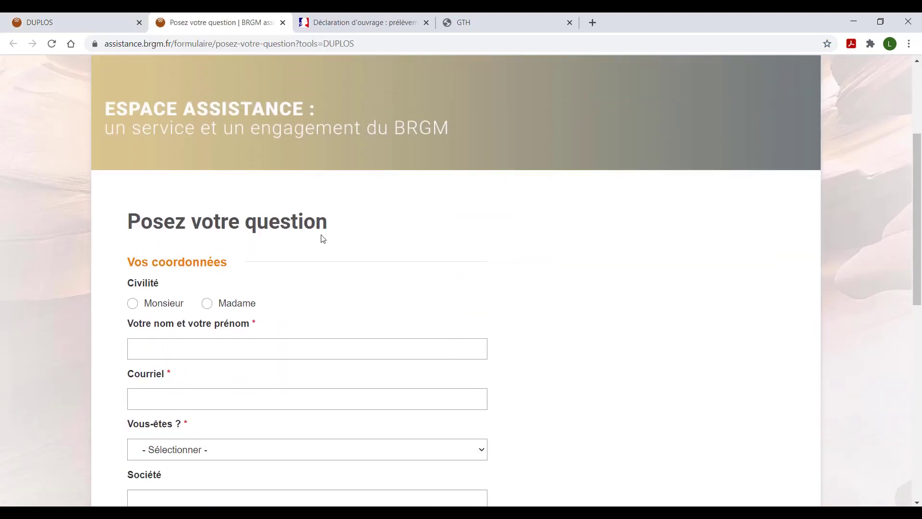
click(64, 19)
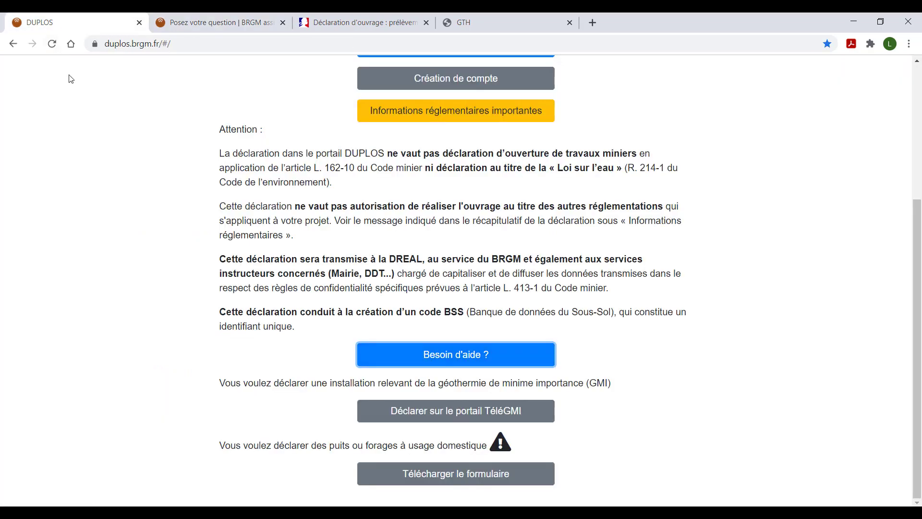
- Scroll back up to the top of the DUPLOS home page
scroll(149, 168, up, 3)
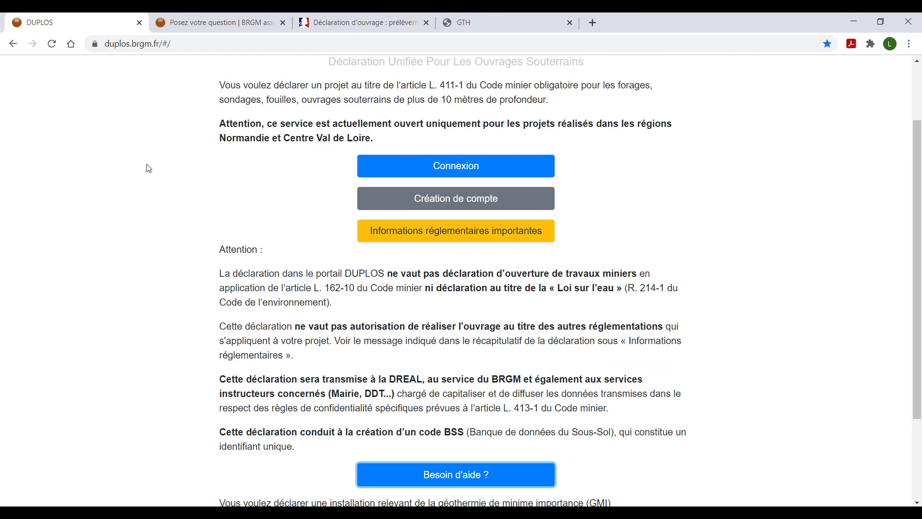
scroll(149, 168, up, 2)
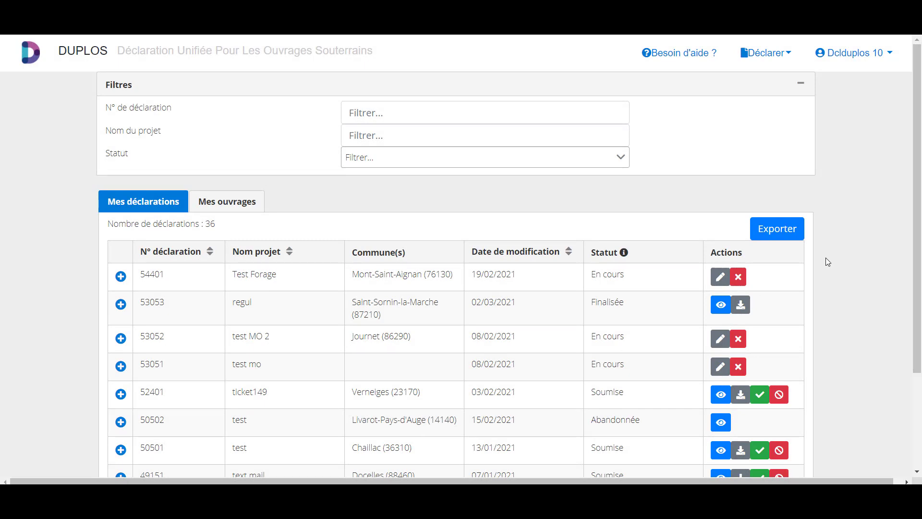
click(855, 56)
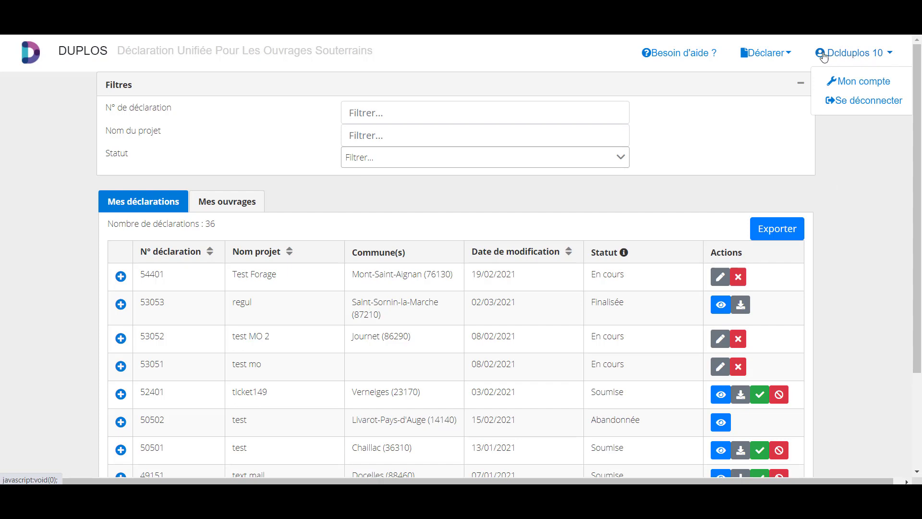
click(770, 55)
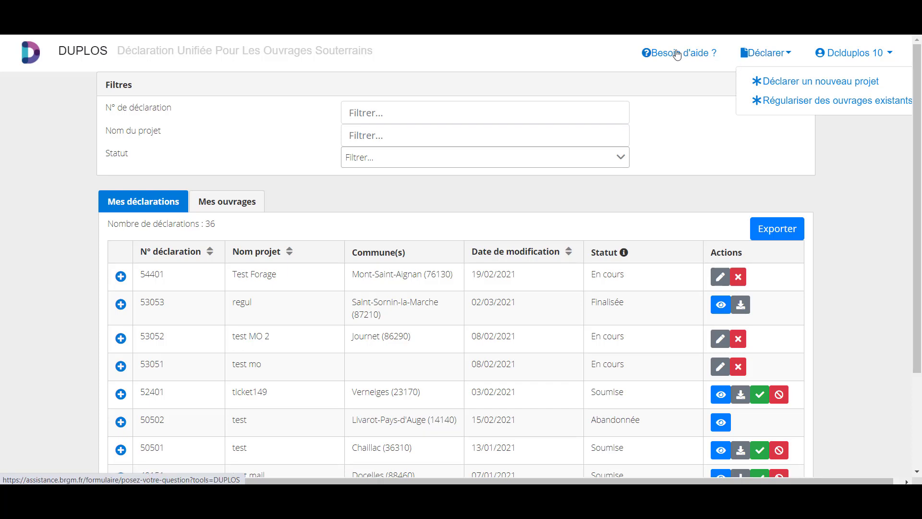
click(663, 140)
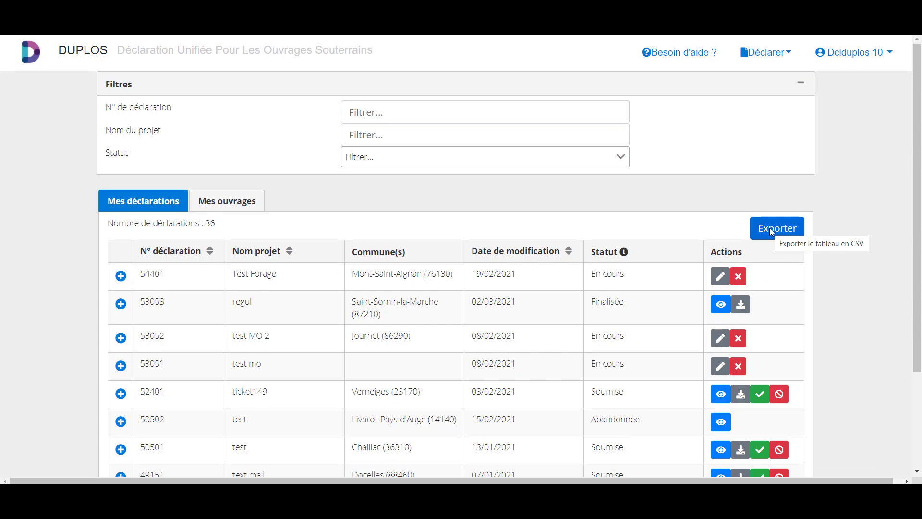
- Open the map of works and zoom in around Rouen toward the yellow marker
click(225, 204)
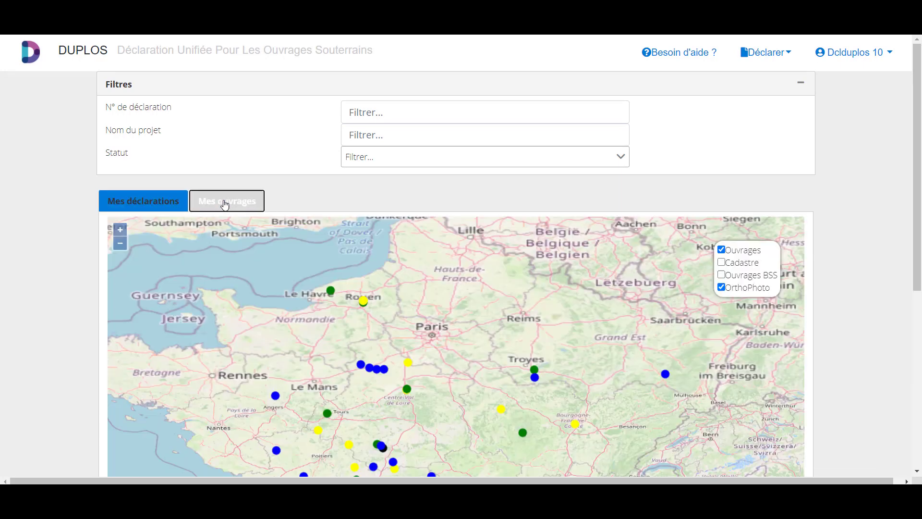
drag(917, 193, 920, 369)
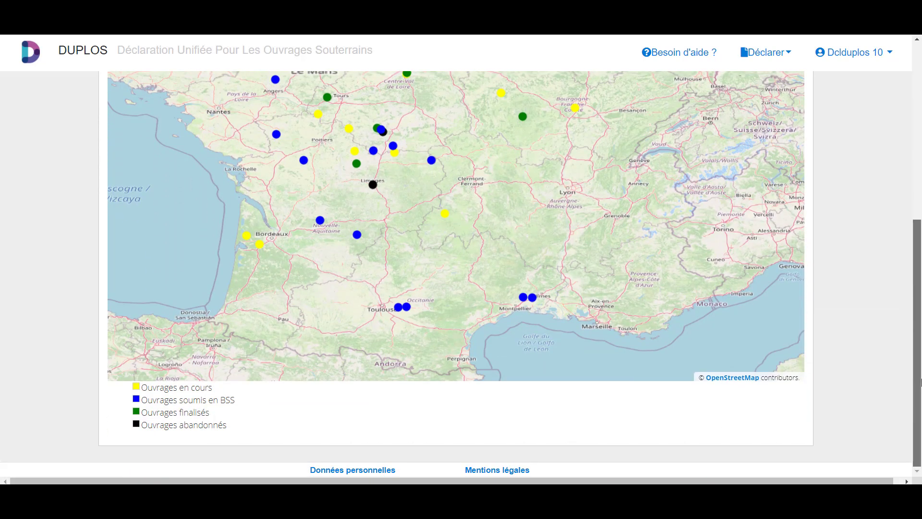
drag(919, 353, 917, 249)
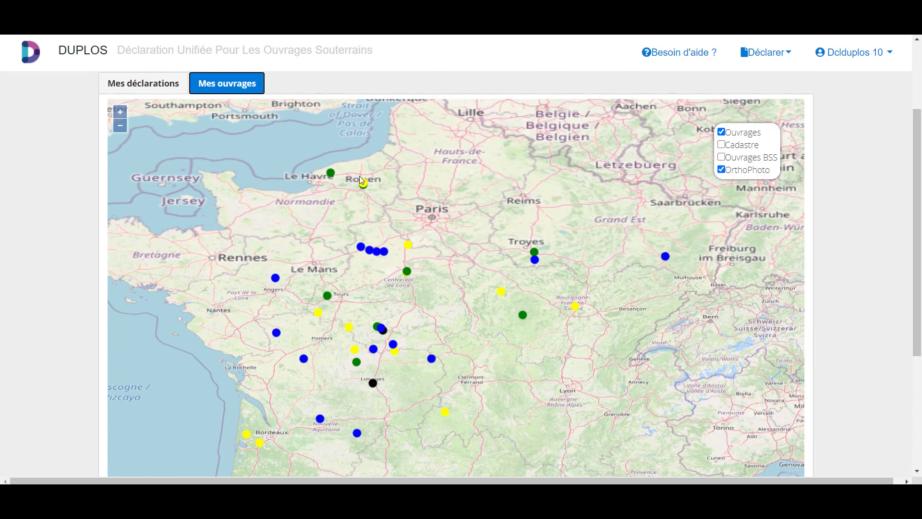
scroll(357, 179, up, 3)
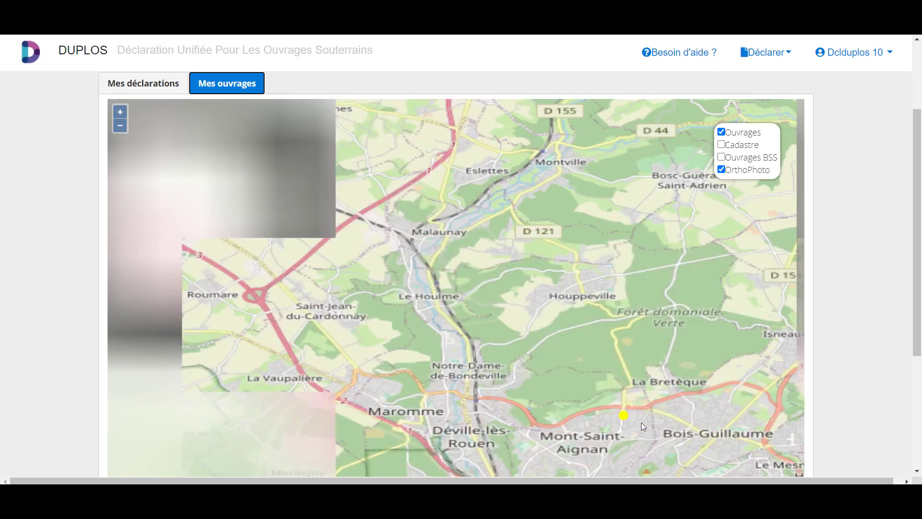
drag(644, 424, 571, 334)
scroll(557, 330, up, 3)
drag(650, 323, 558, 284)
mouse_move(495, 273)
scroll(495, 272, up, 2)
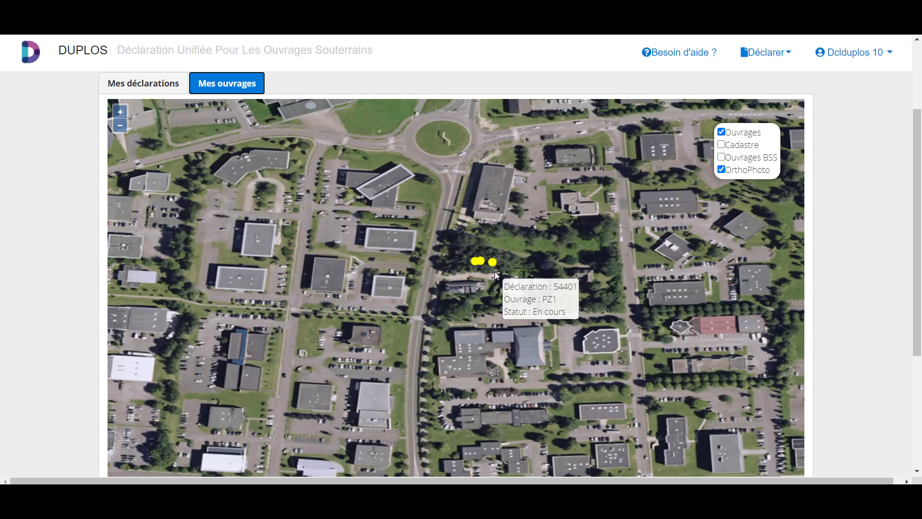
- Overlay cadastral parcels and BSS works on the map, then go back to the declarations list
click(721, 144)
click(721, 157)
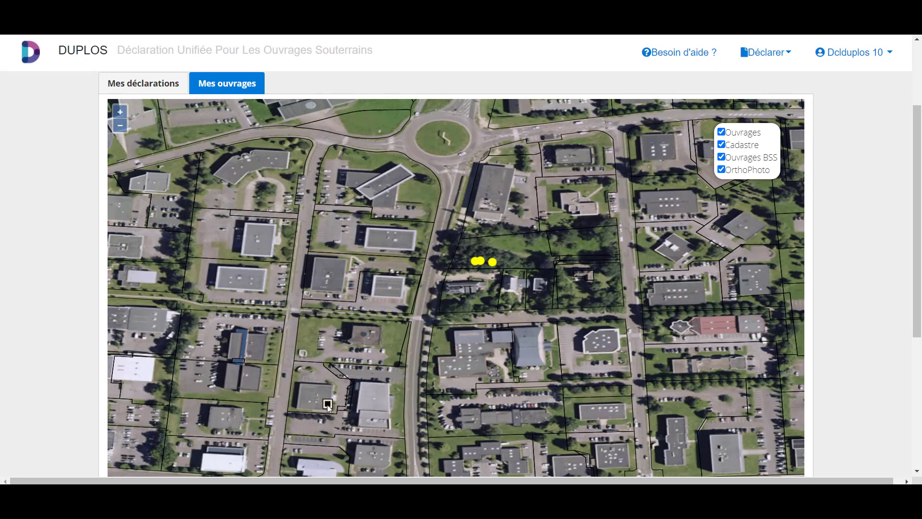
scroll(434, 343, down, 1)
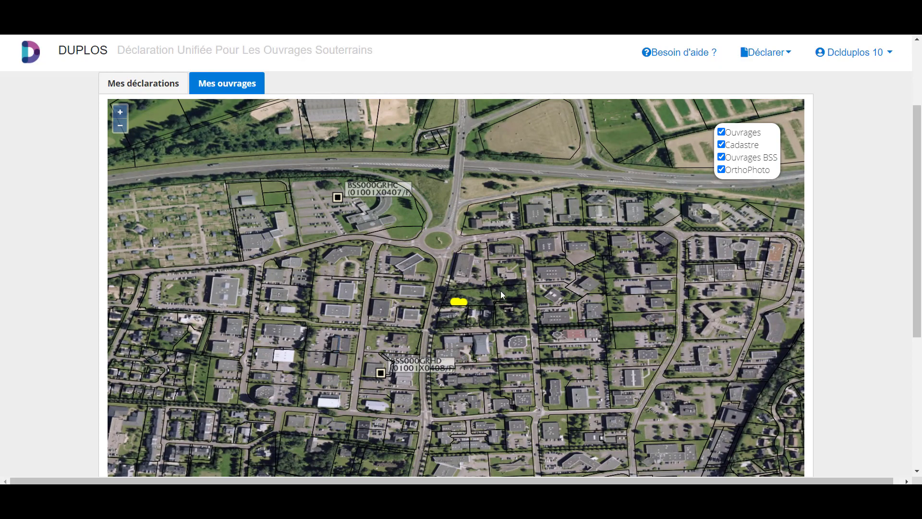
click(166, 87)
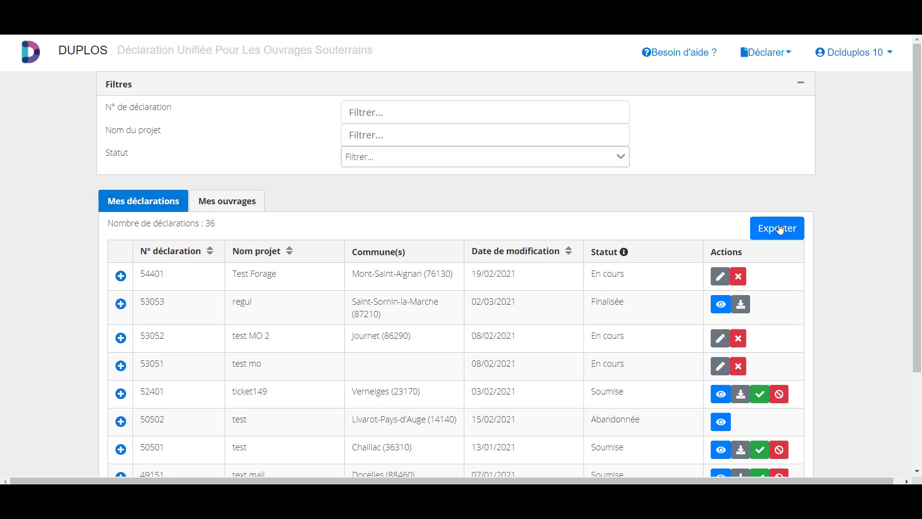
- Filter the declarations by status to show only En cours
click(618, 157)
click(457, 216)
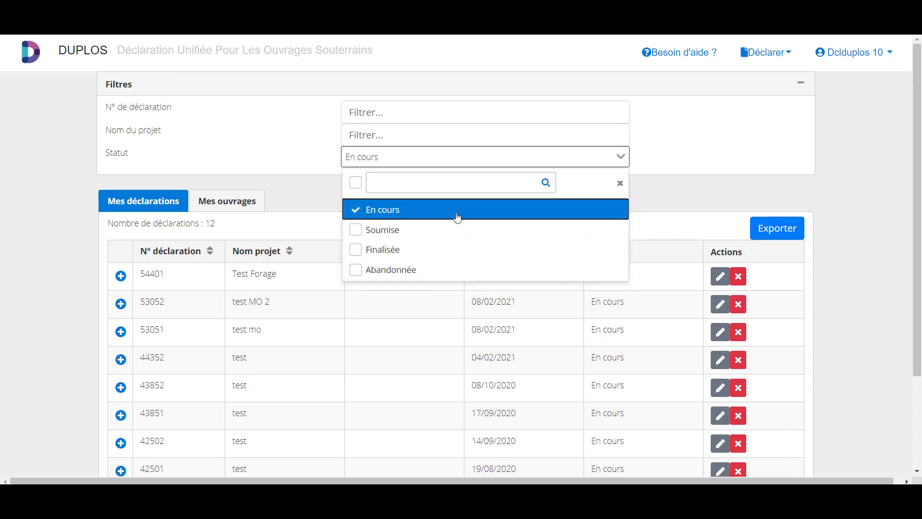
click(823, 240)
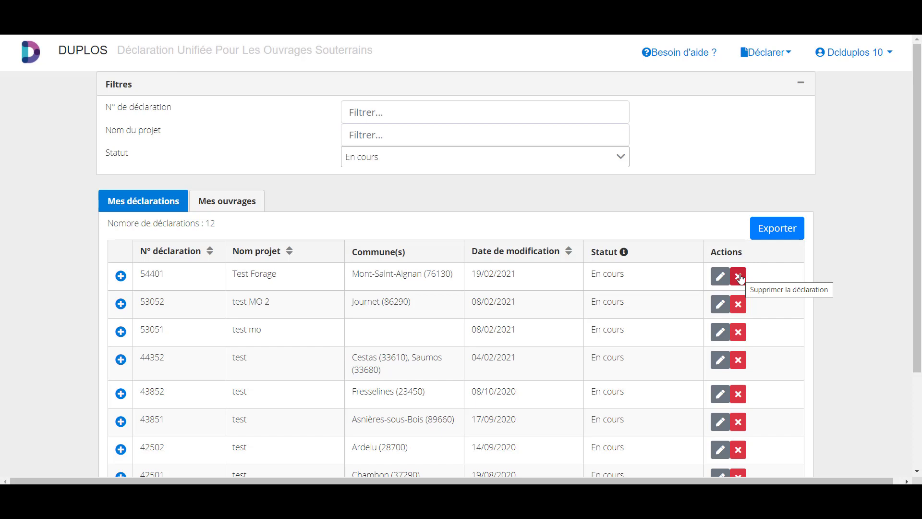
- Swap the status filter from En cours to Soumise, leaving 14 declarations
click(622, 154)
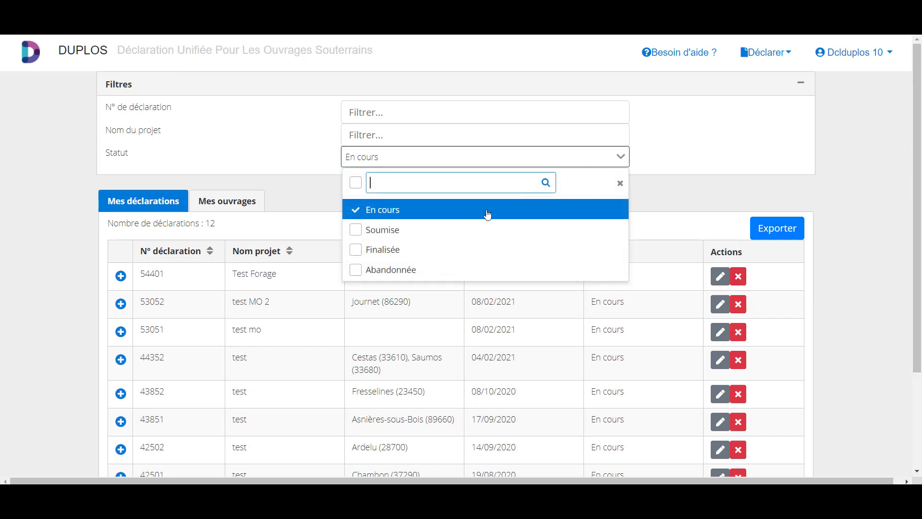
click(476, 214)
click(456, 231)
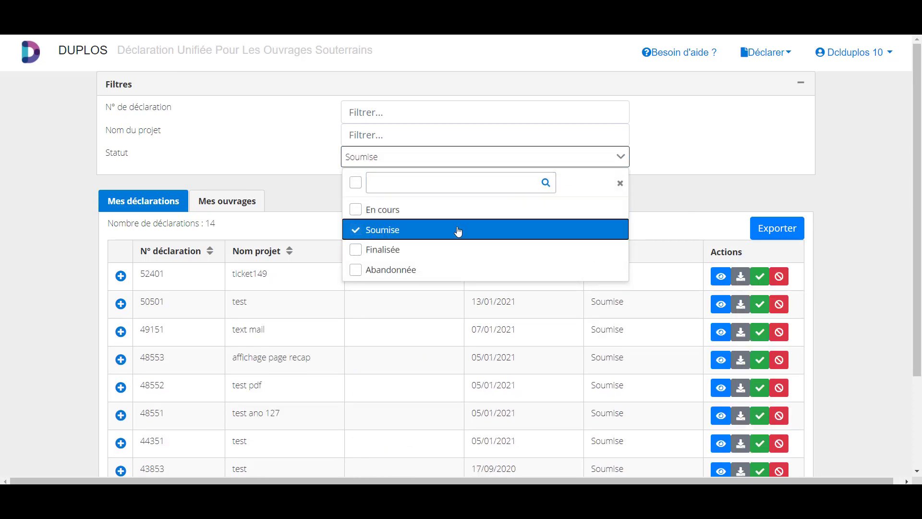
click(710, 207)
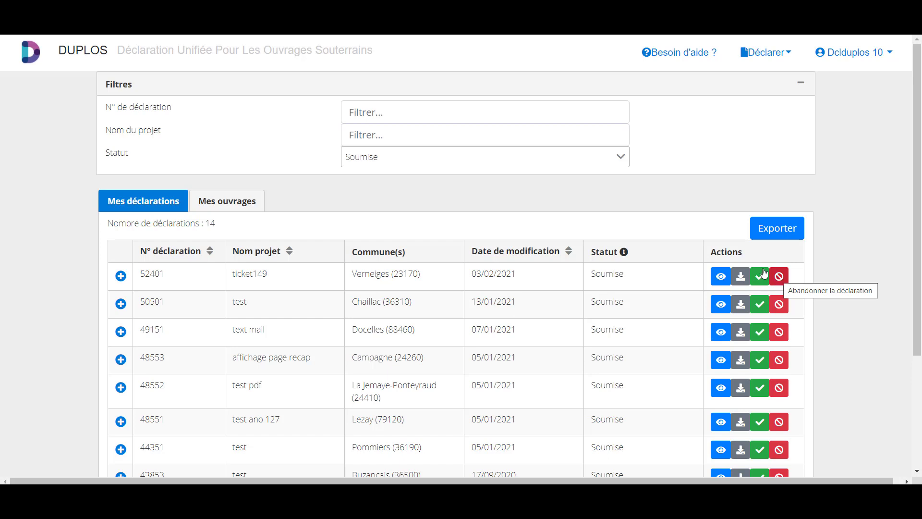
- Change the status filter from Soumise to Finalisée only
click(618, 156)
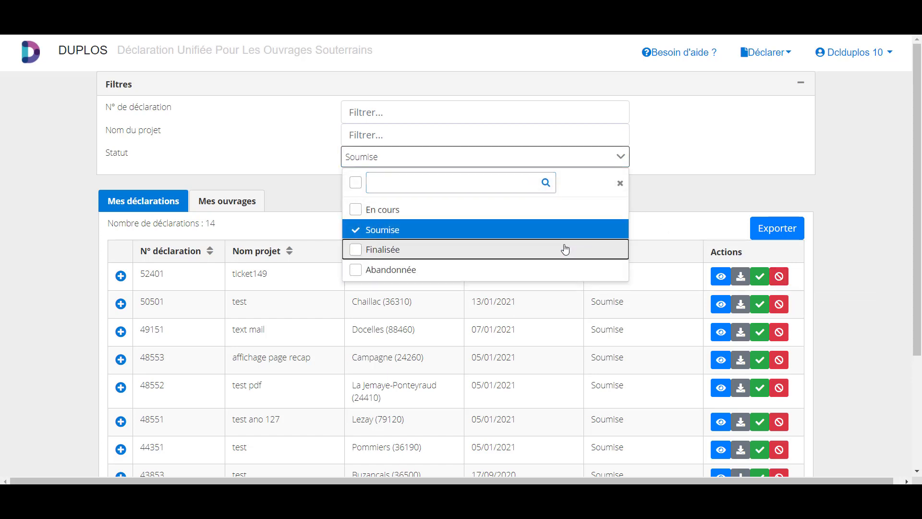
click(564, 249)
click(568, 236)
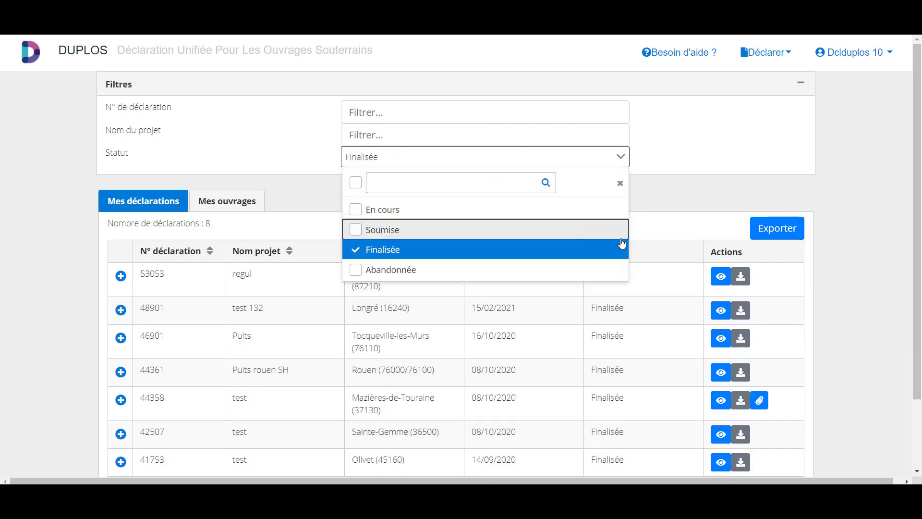
click(767, 262)
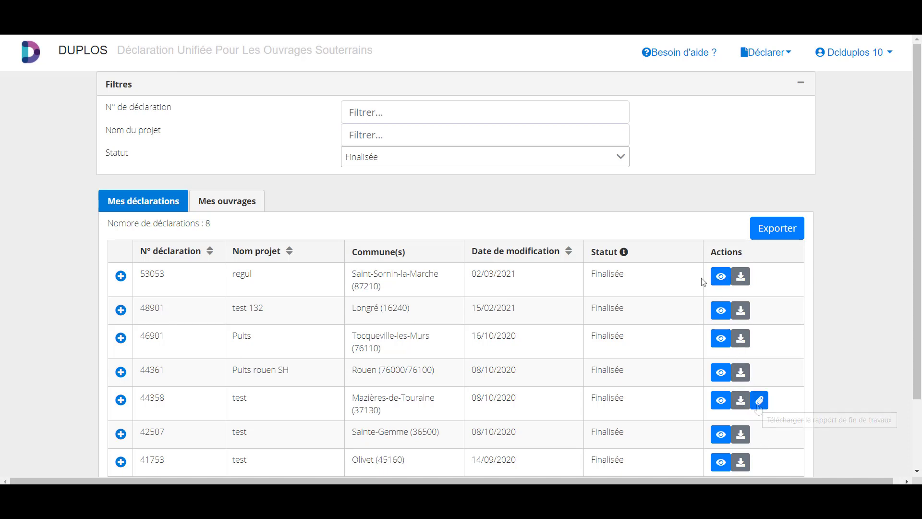
- Show only Abandonnée declarations (2), then clear the status filter to list all 36
click(619, 158)
click(415, 254)
click(365, 269)
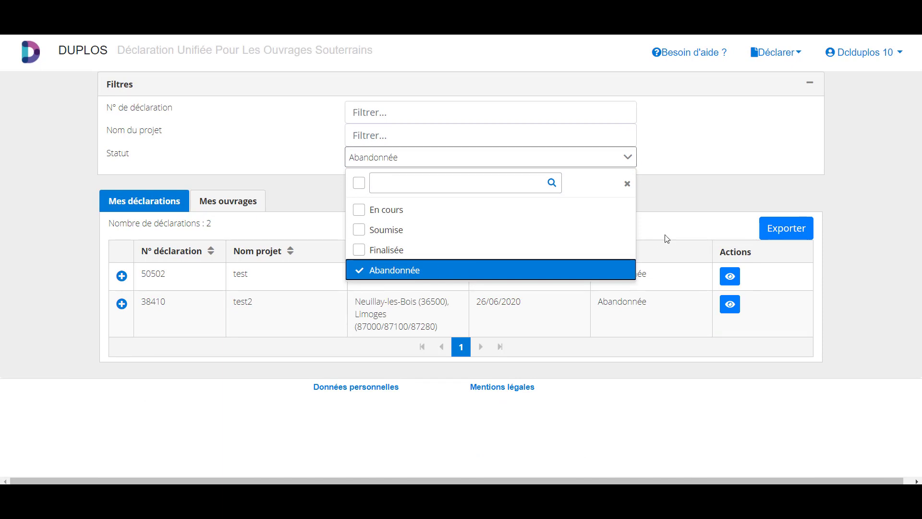
click(721, 228)
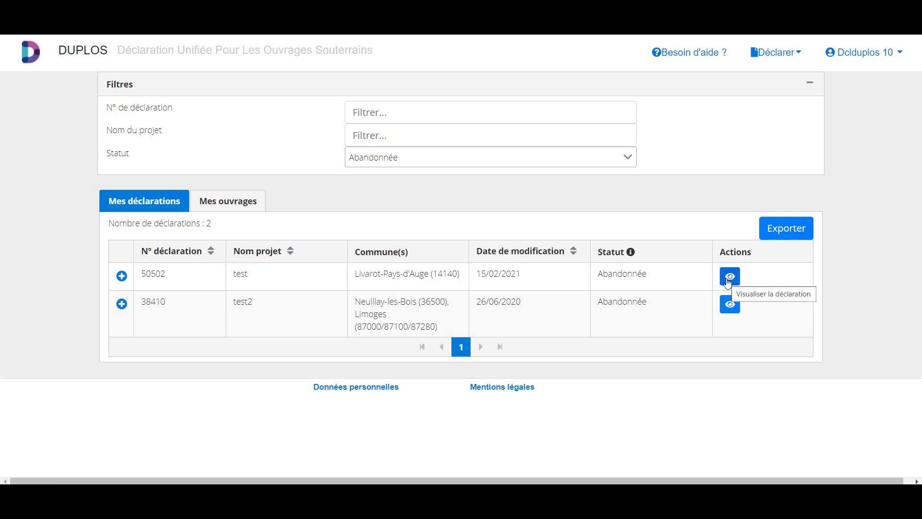
click(627, 157)
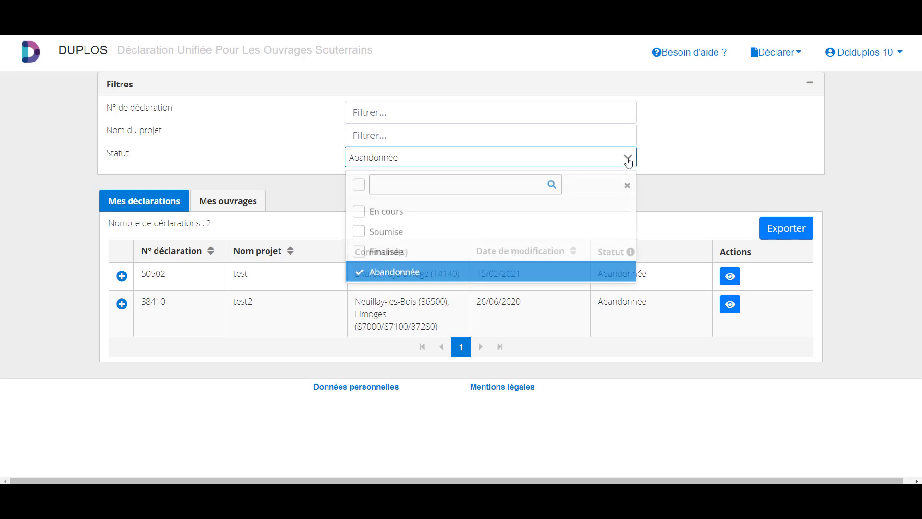
click(503, 272)
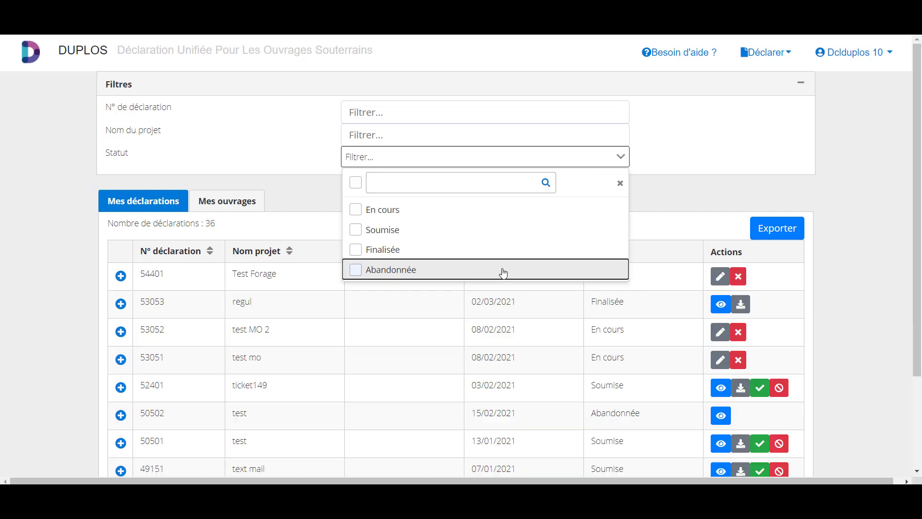
- Filter by declaration number 48553 and expand it to show the 15 m vertical borehole BSS005ABJE
click(850, 270)
click(496, 118)
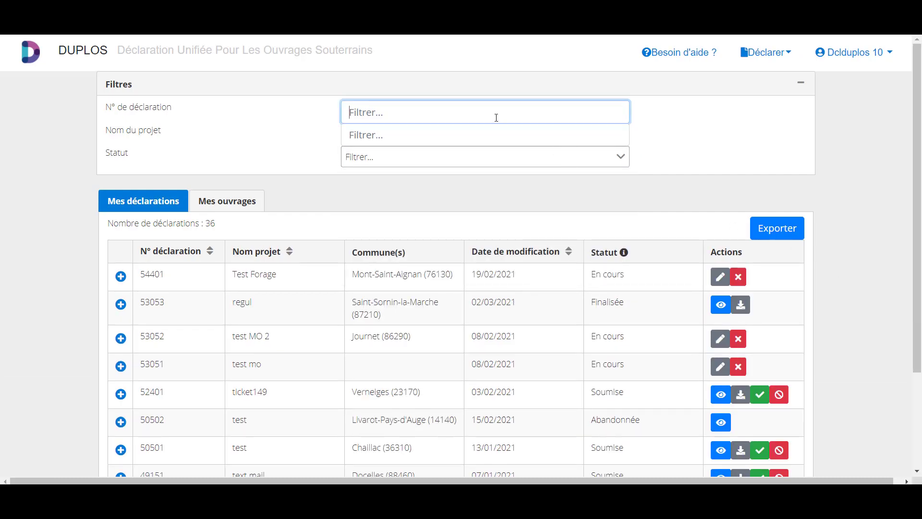
text(48553)
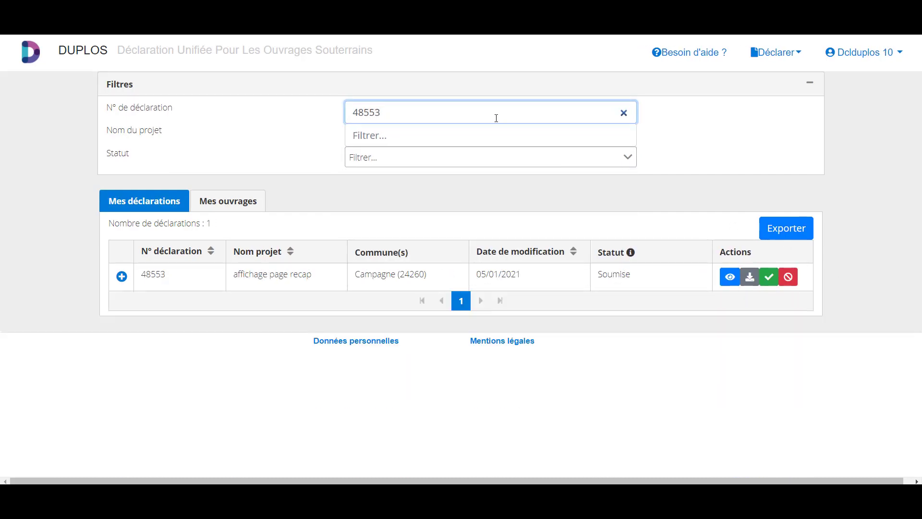
click(121, 277)
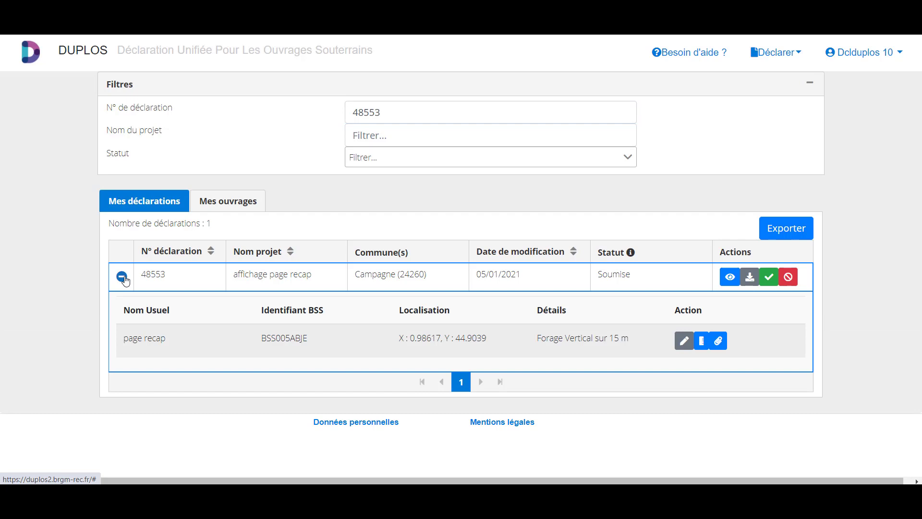